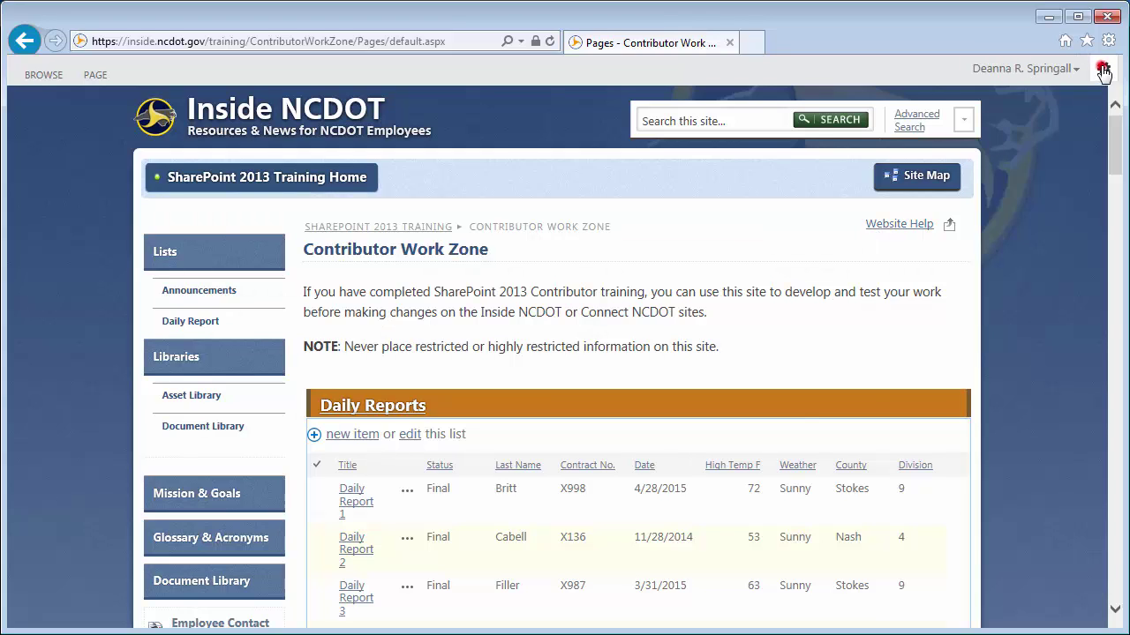
- Go to Site settings > User alerts and display the signed-in user's alerts
click(1103, 69)
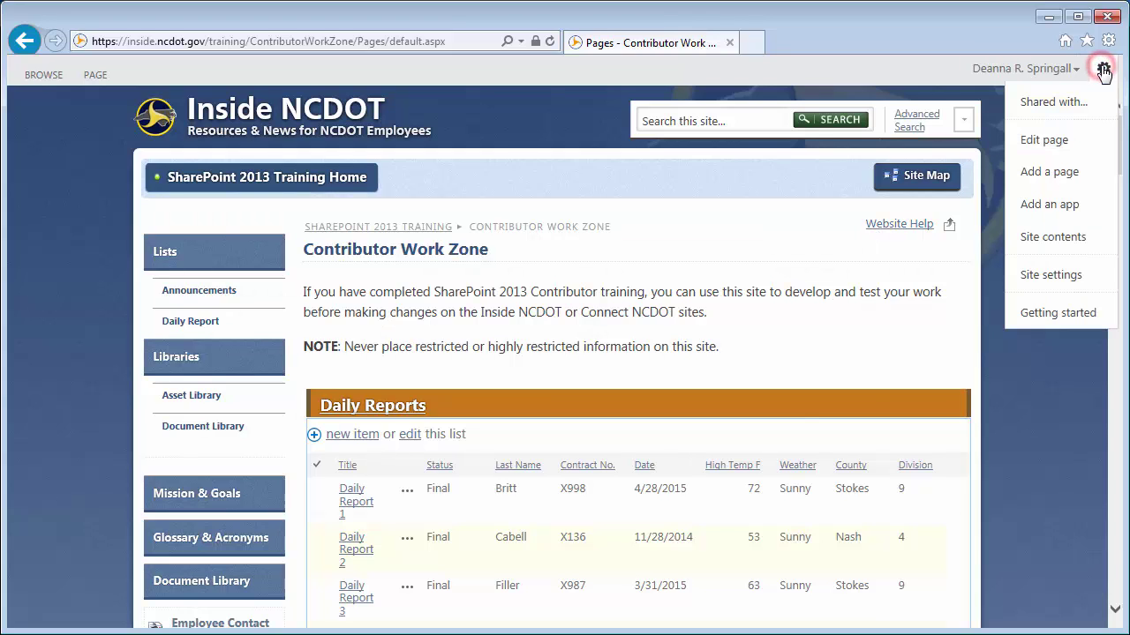
click(1062, 275)
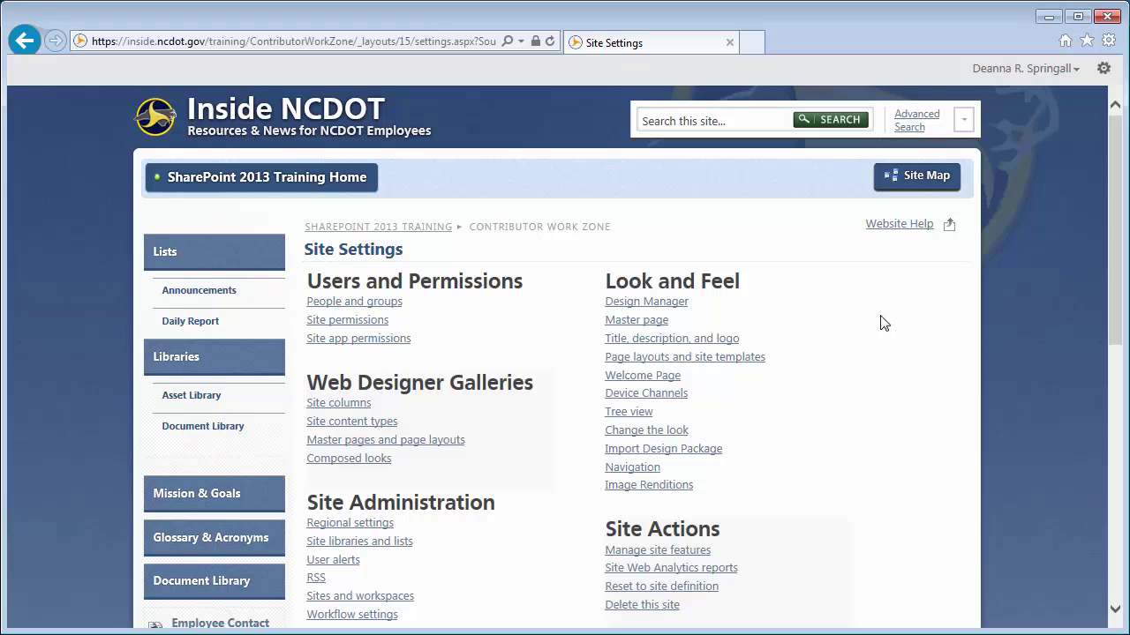
click(328, 560)
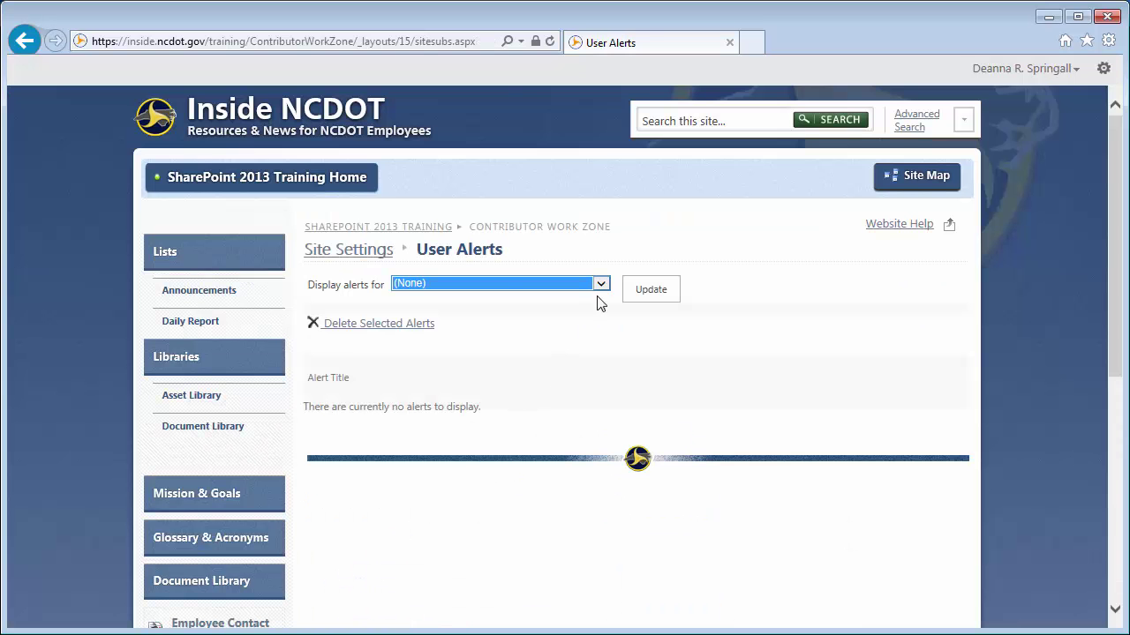
click(600, 283)
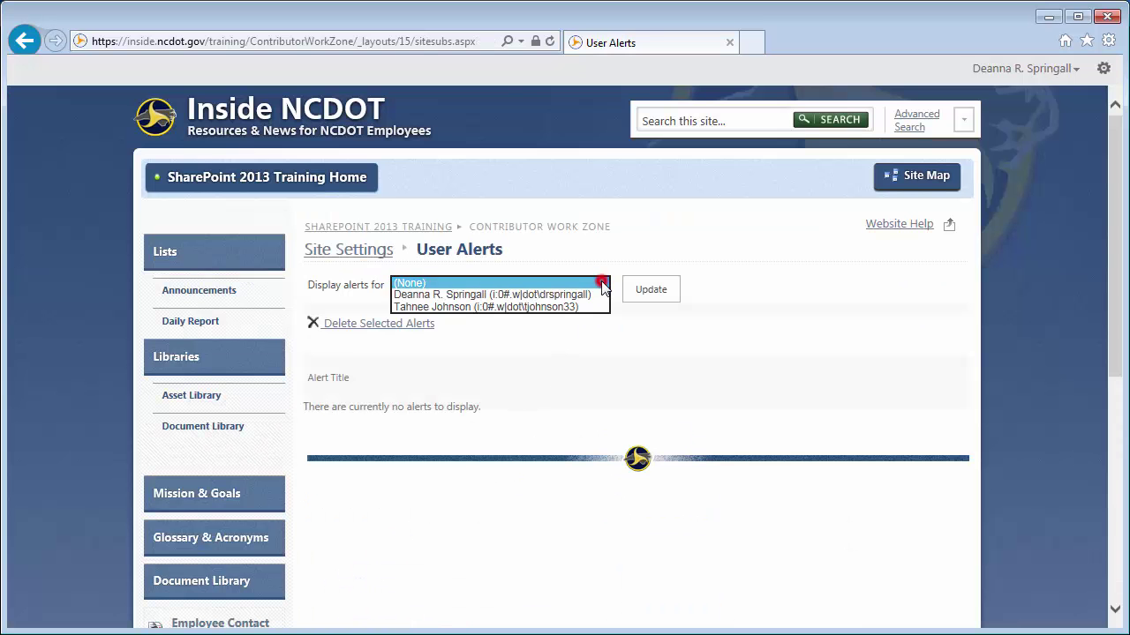
click(589, 301)
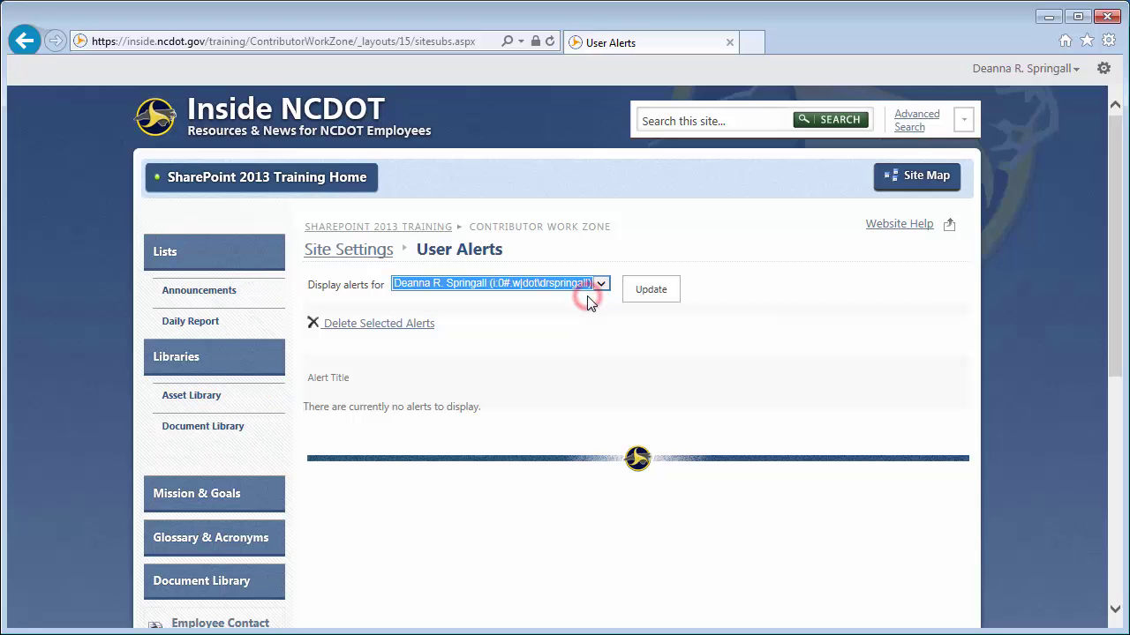
click(649, 294)
click(651, 292)
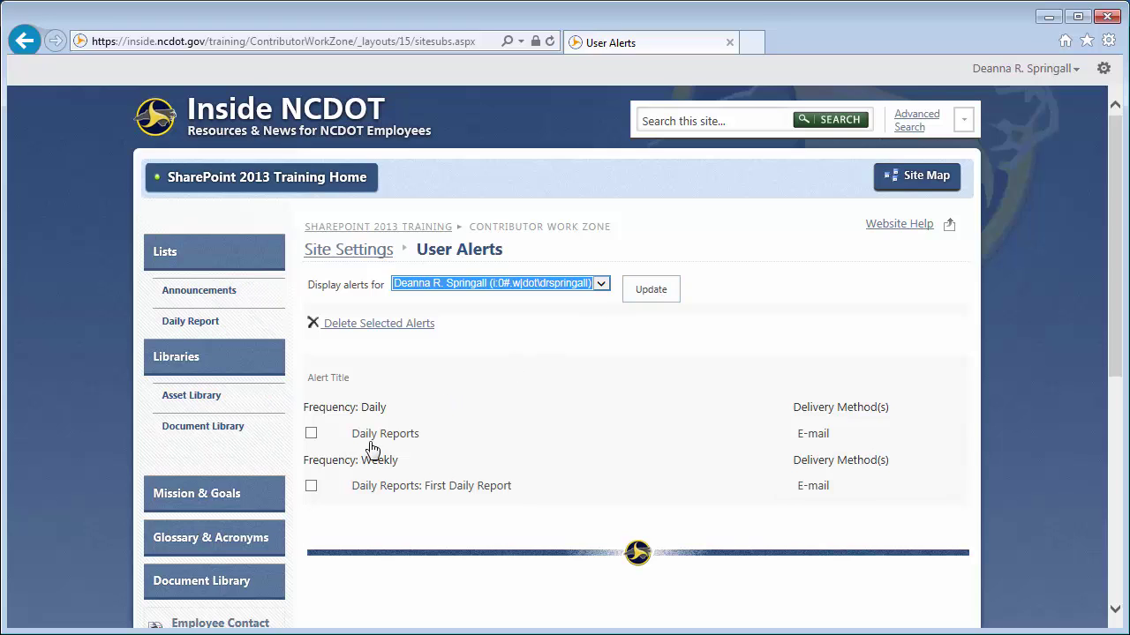
- Delete the First Daily Report alert, keeping the Daily Reports alert
click(310, 486)
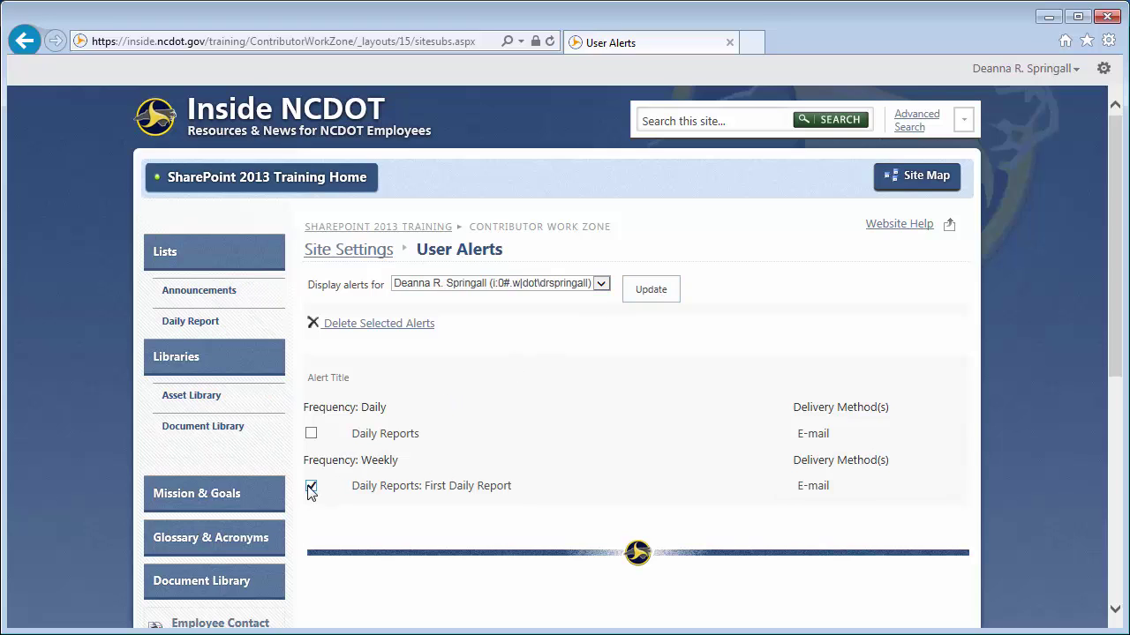
click(369, 325)
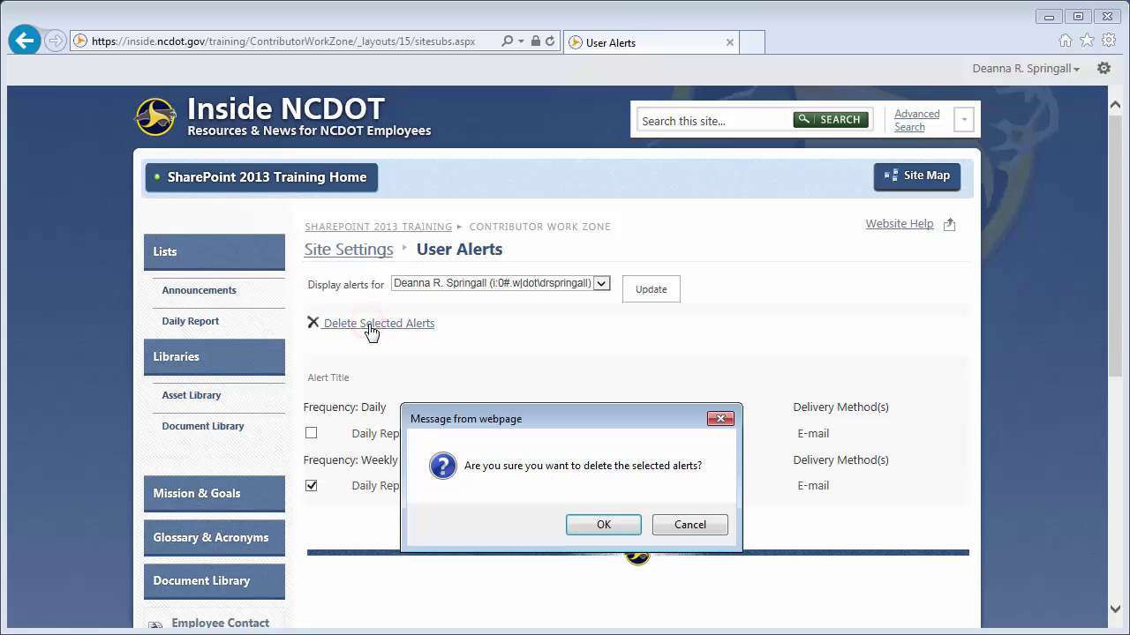
click(600, 522)
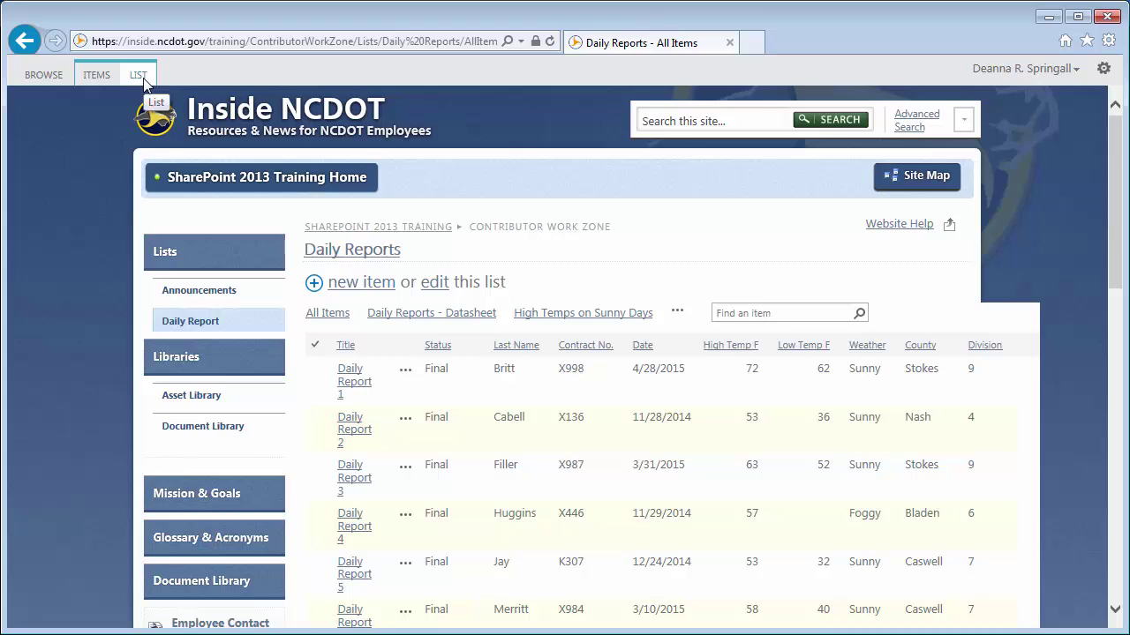
- Start a new alert on the whole Daily Reports list from the LIST tab's Alert Me
click(138, 75)
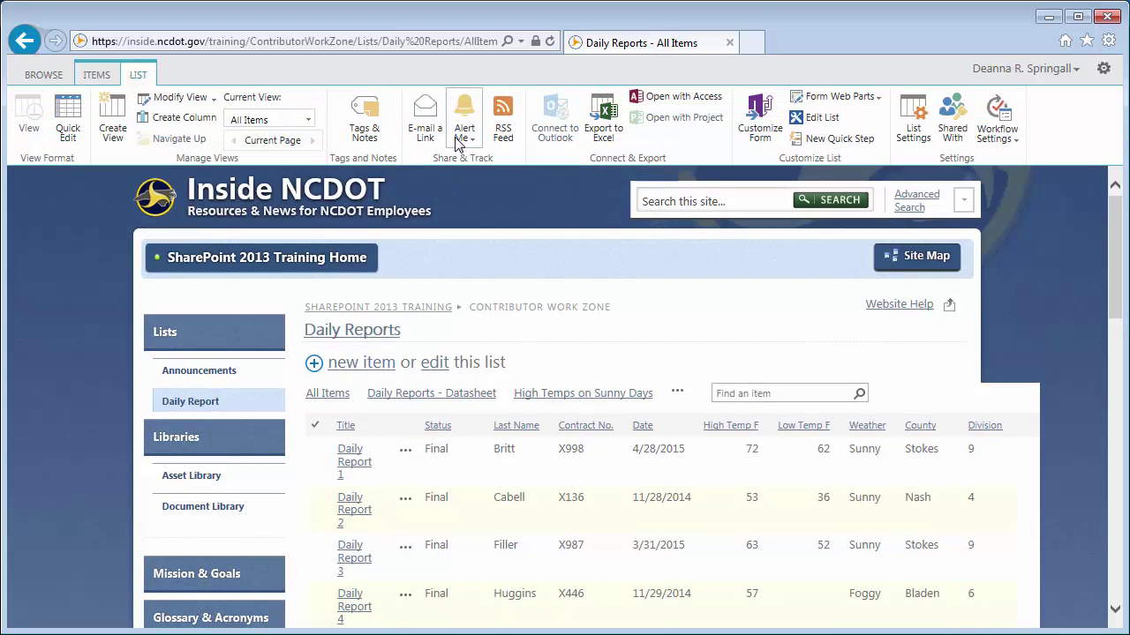
click(461, 137)
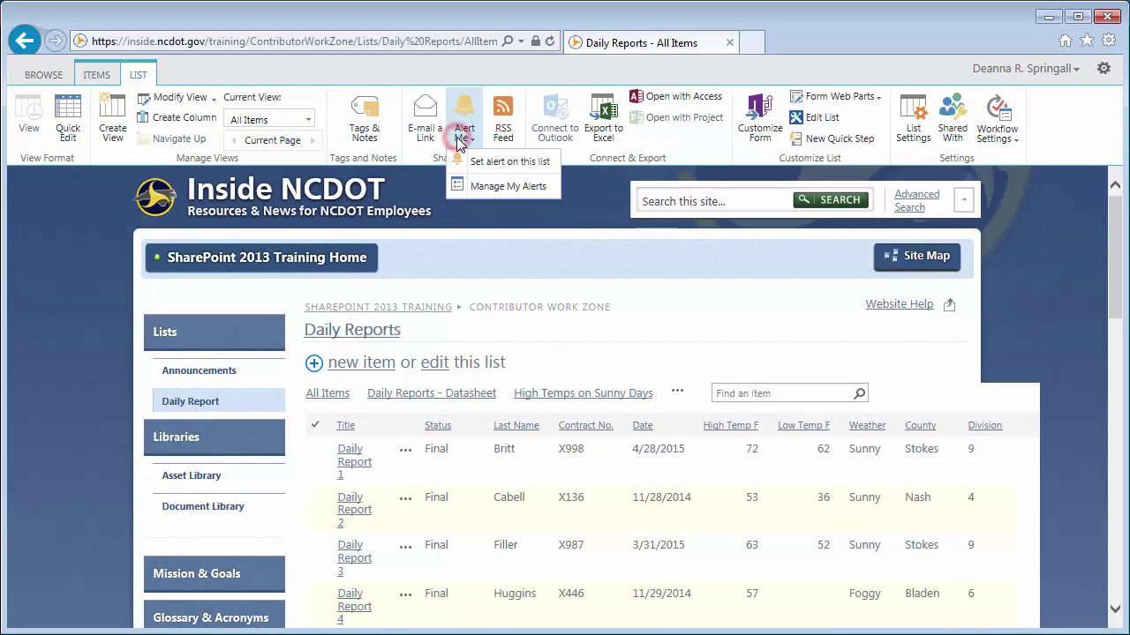
click(499, 161)
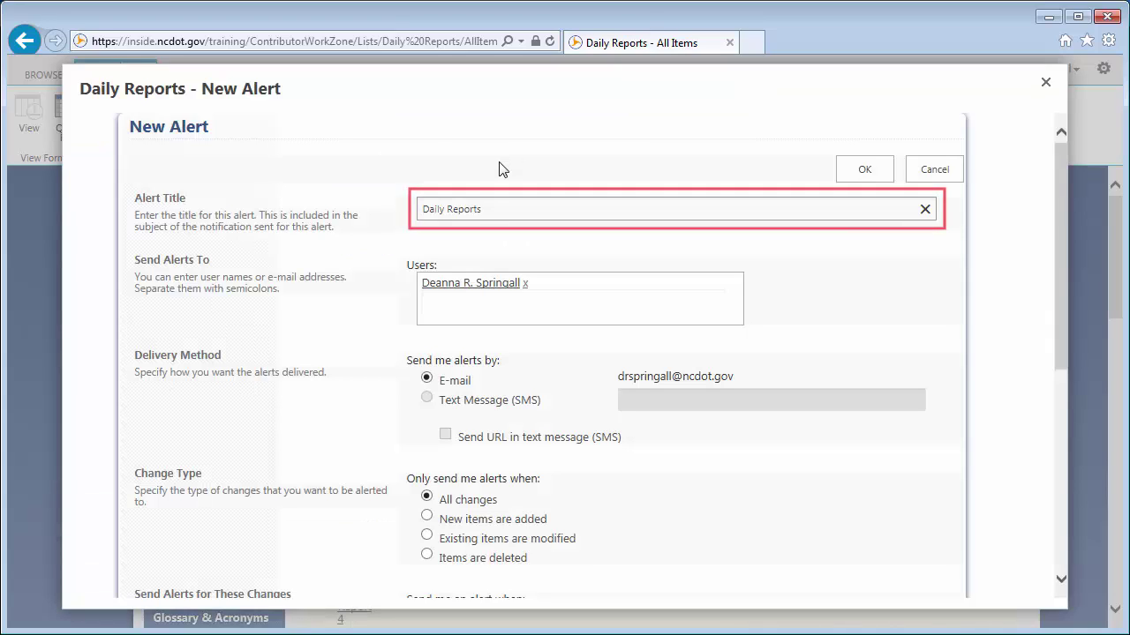
- Add two colleagues, found by surname in the people picker, as alert recipients
click(542, 284)
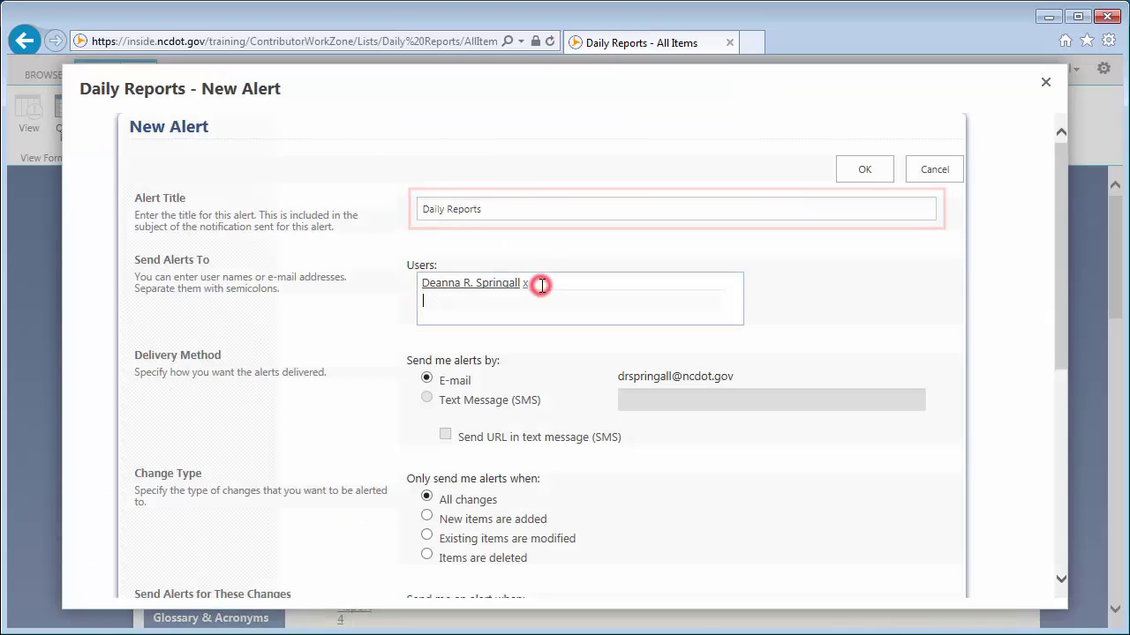
text(Gautre)
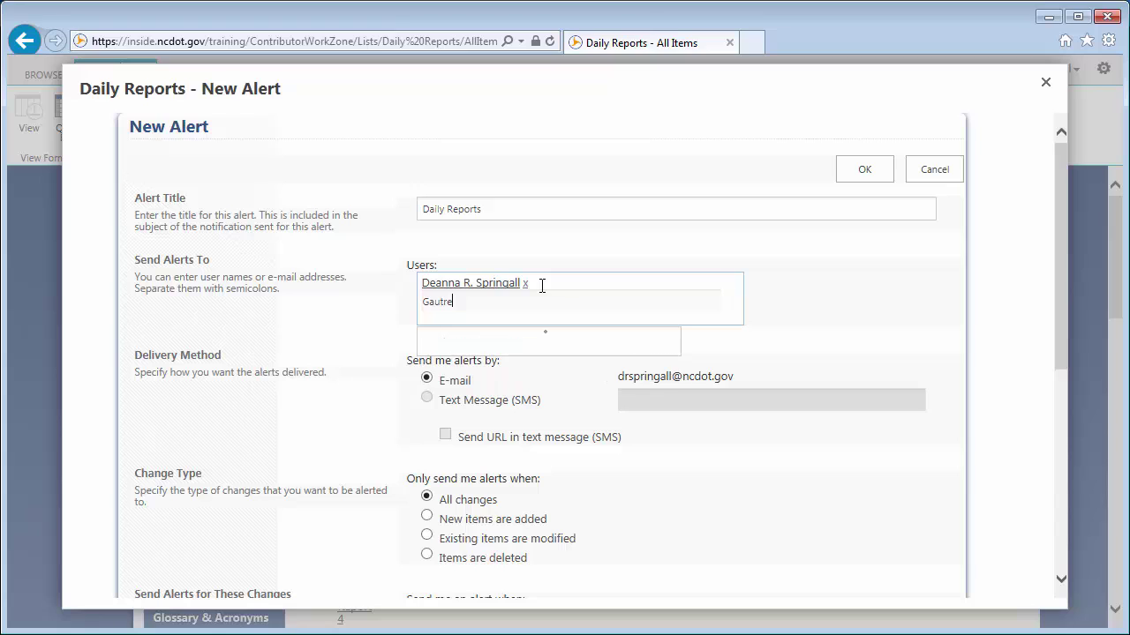
text(aux)
click(516, 340)
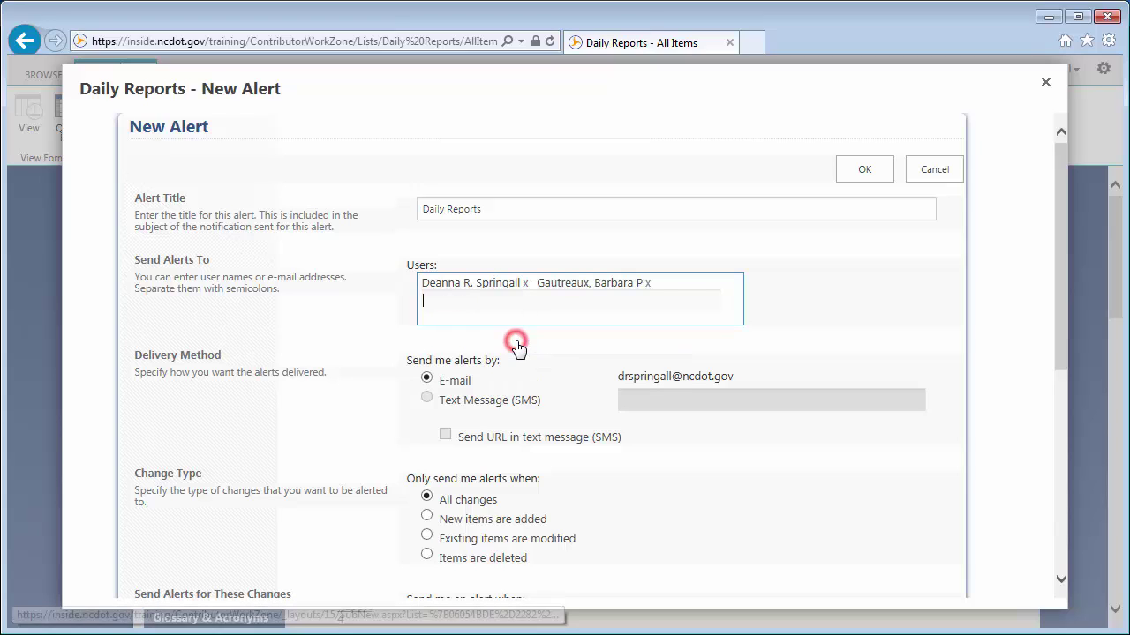
text(Merr)
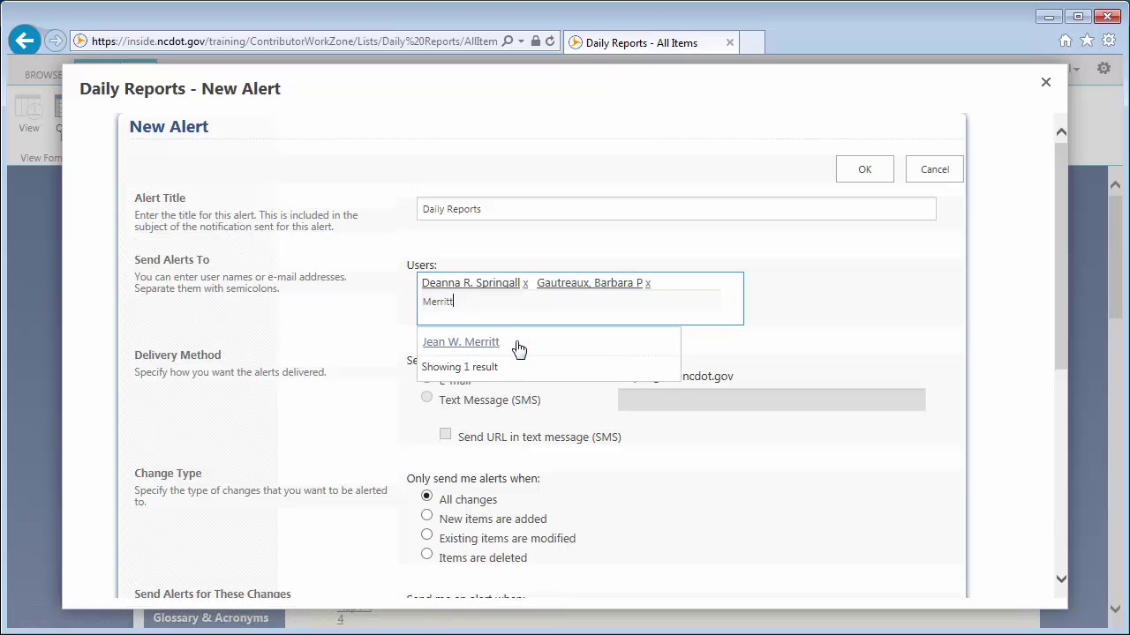
text(itt)
click(491, 345)
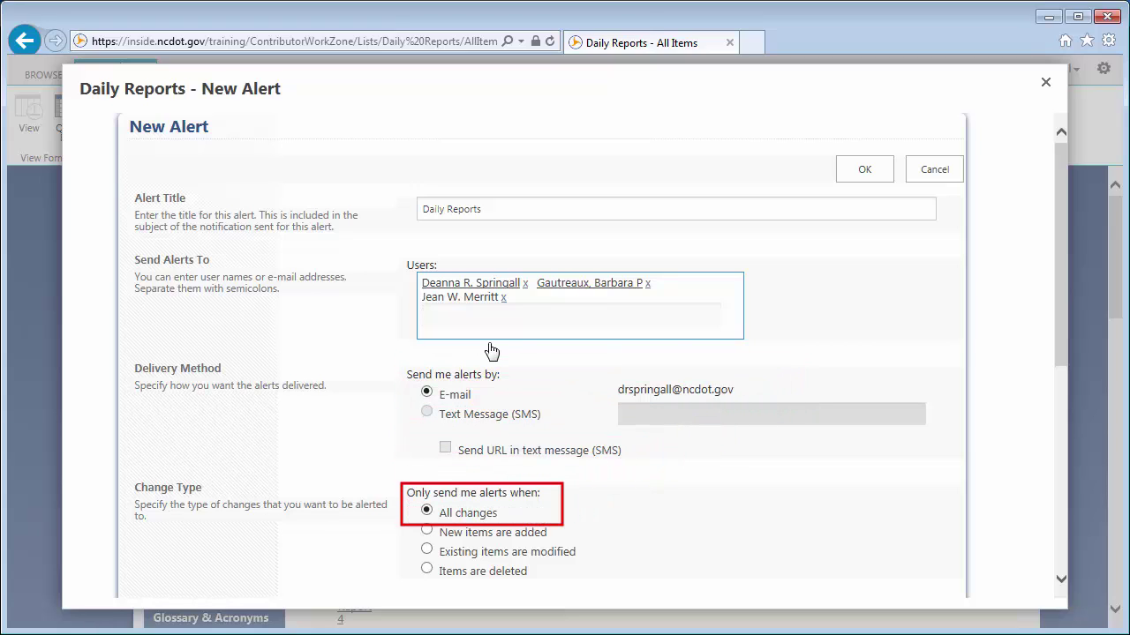
drag(1065, 346, 1060, 514)
- Alert when someone else changes an item, as a daily 8:00 AM summary, and save
click(428, 290)
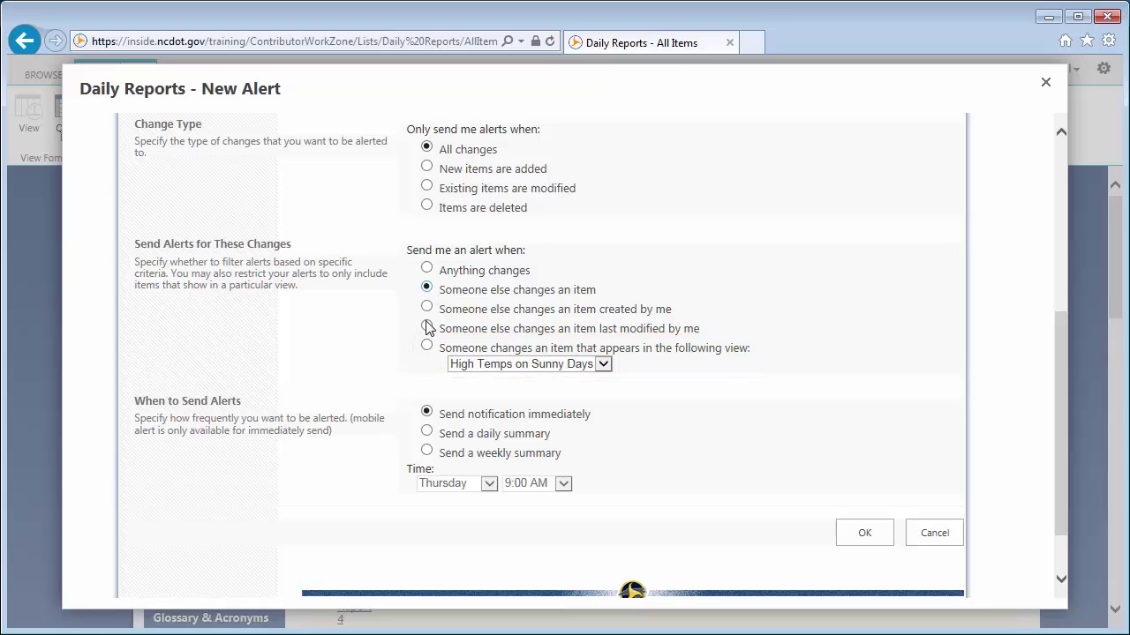
click(427, 433)
click(563, 483)
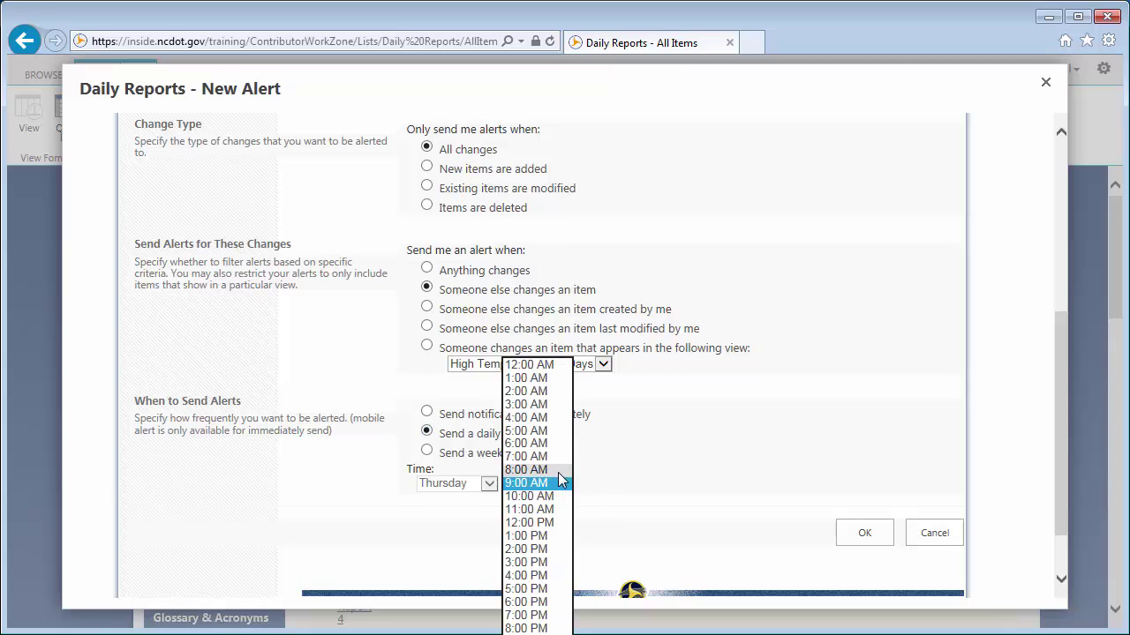
click(558, 471)
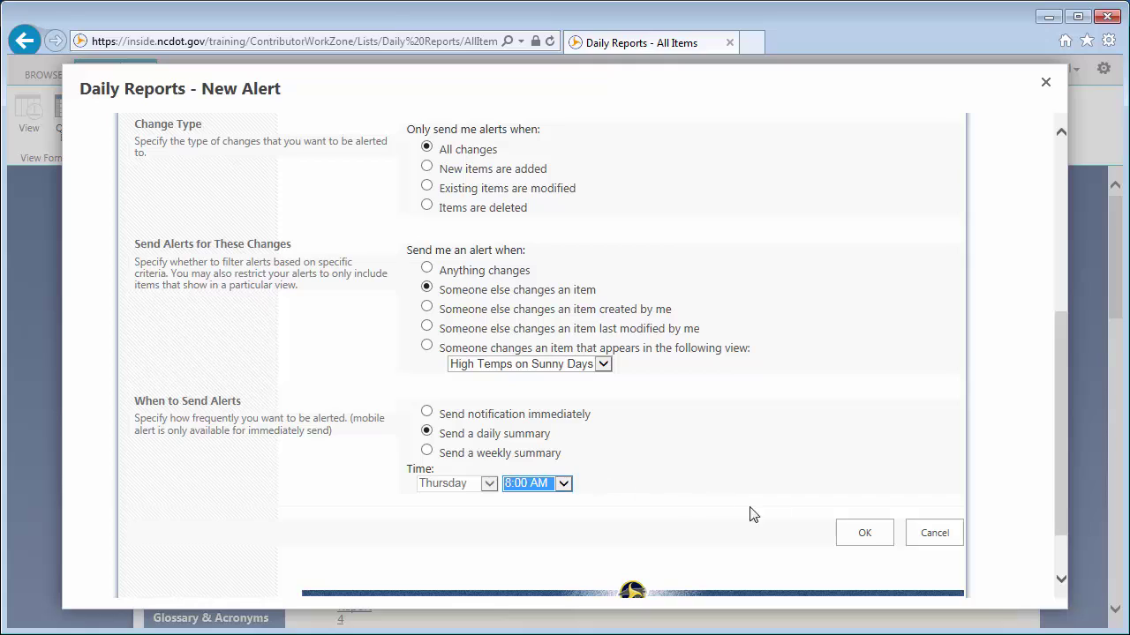
click(865, 536)
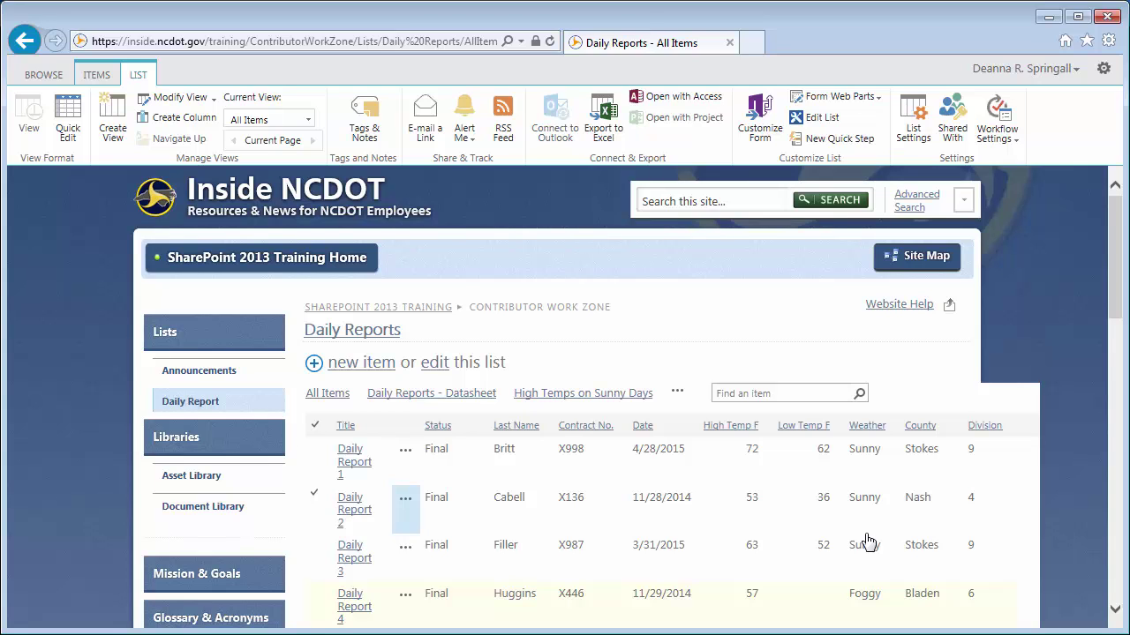
- Trim the address back to the Contributor Work Zone home page and show its PAGE commands
click(228, 508)
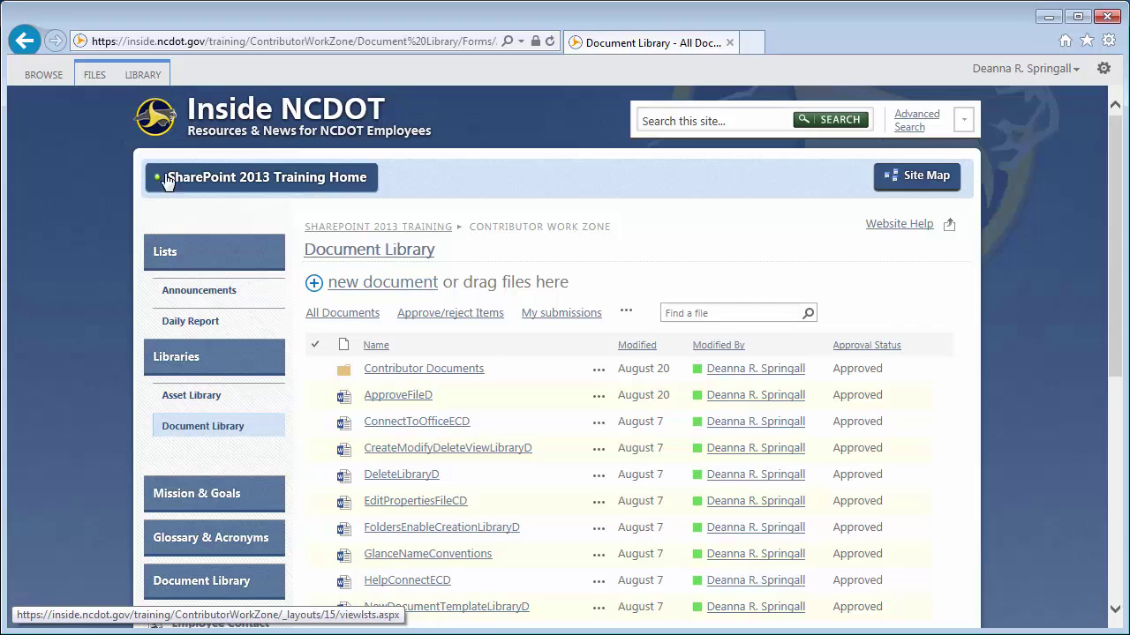
click(144, 76)
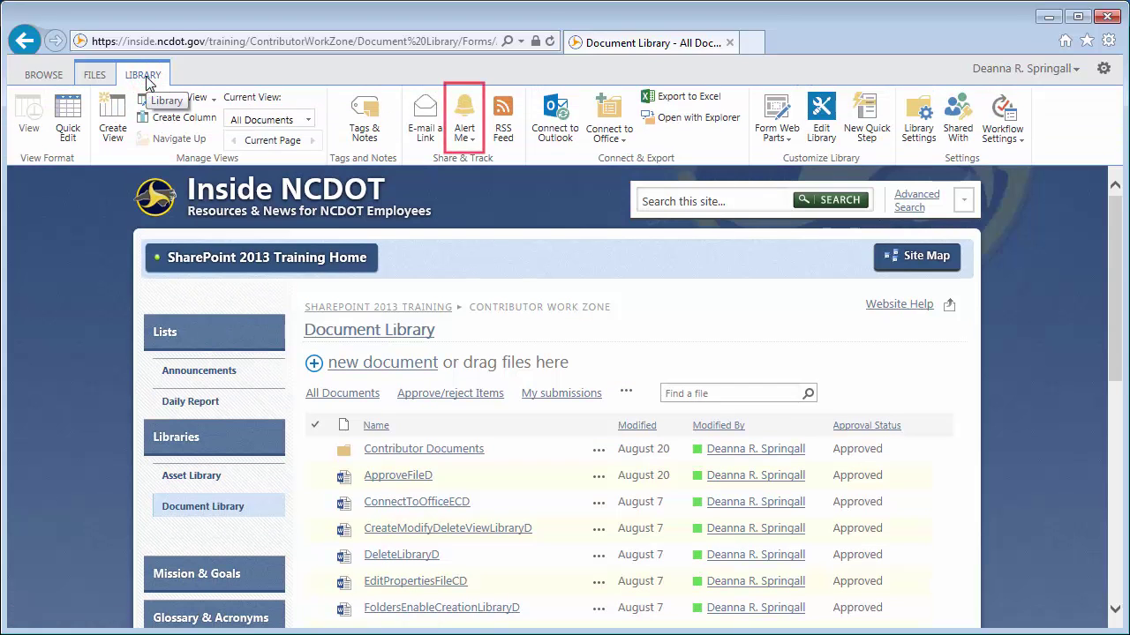
click(362, 46)
click(301, 41)
key(shift+End)
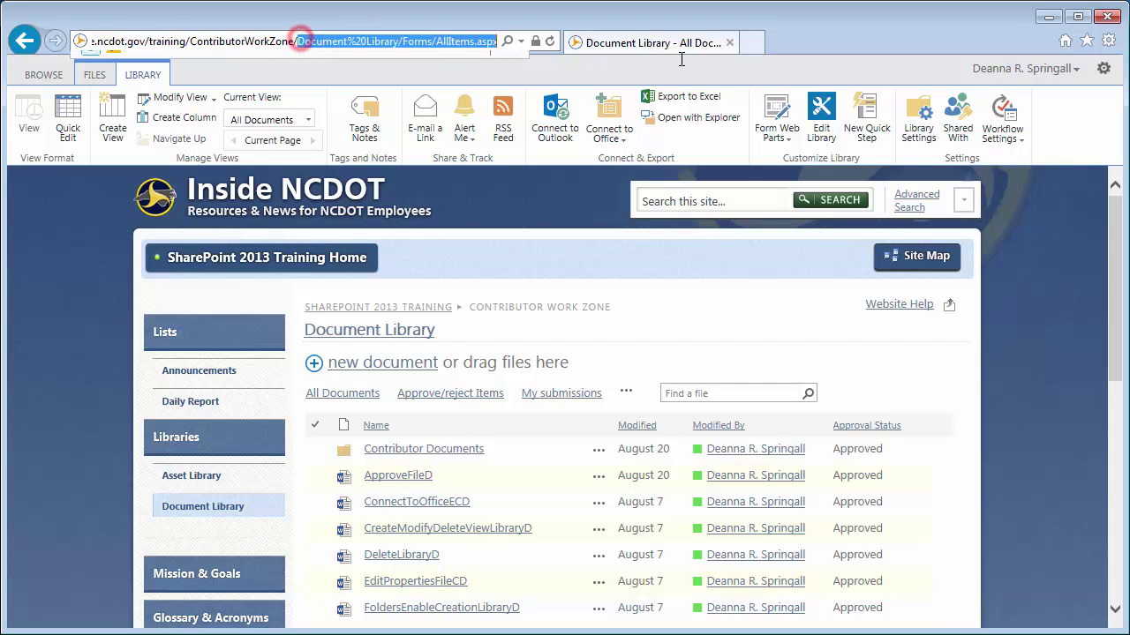
key(Delete)
key(Return)
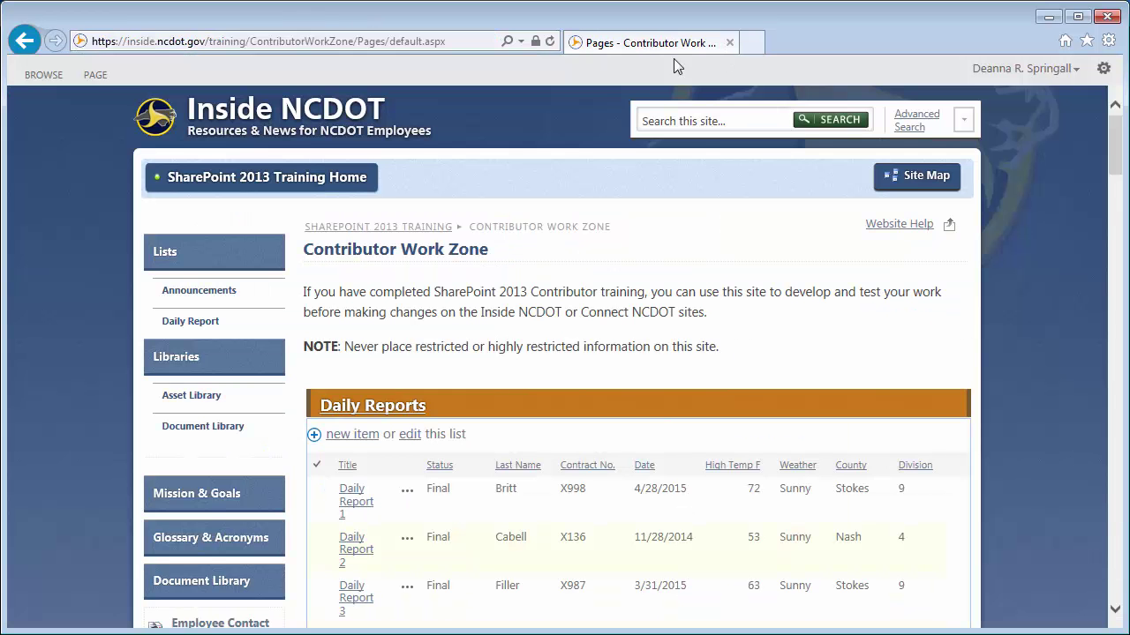
click(95, 74)
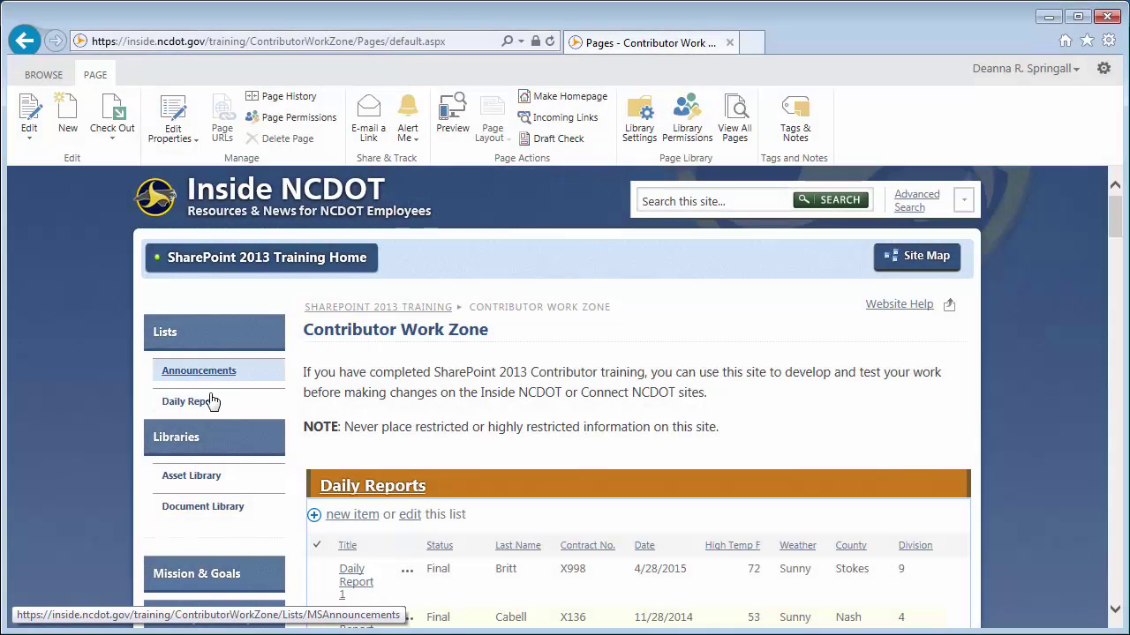
- Select Daily Report 1 in Daily Reports and set a new alert on that item
click(210, 405)
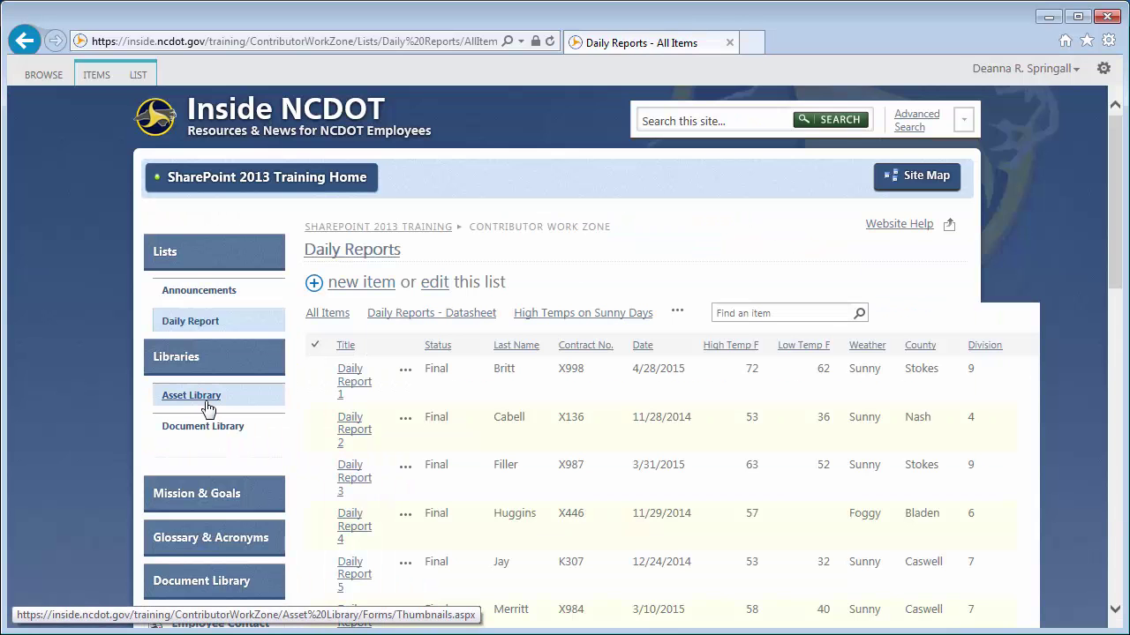
click(316, 379)
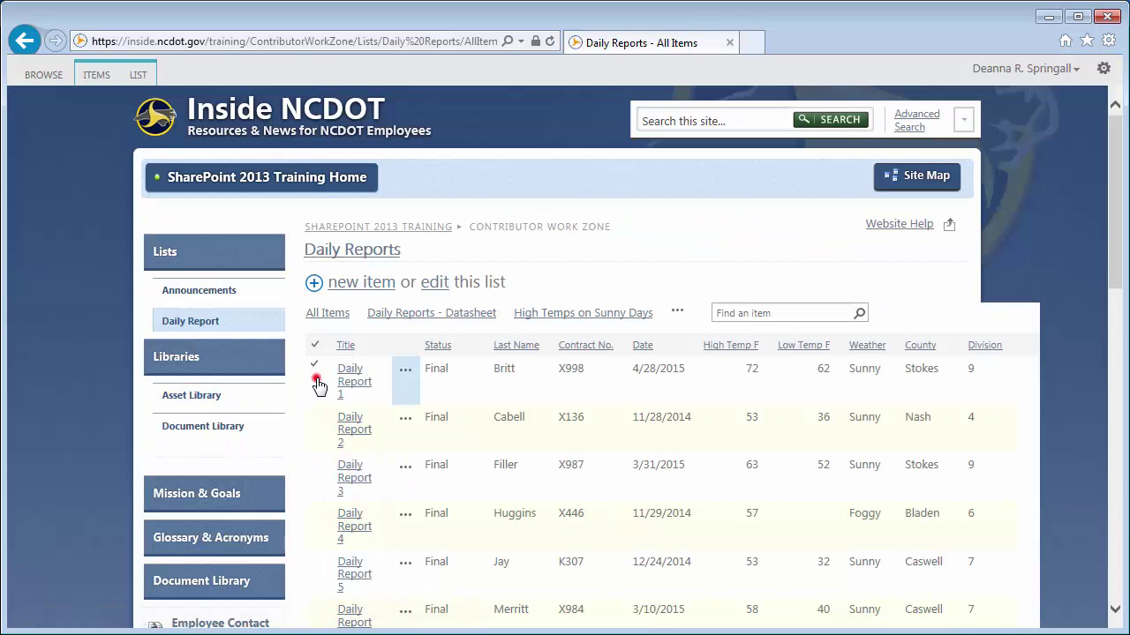
click(104, 78)
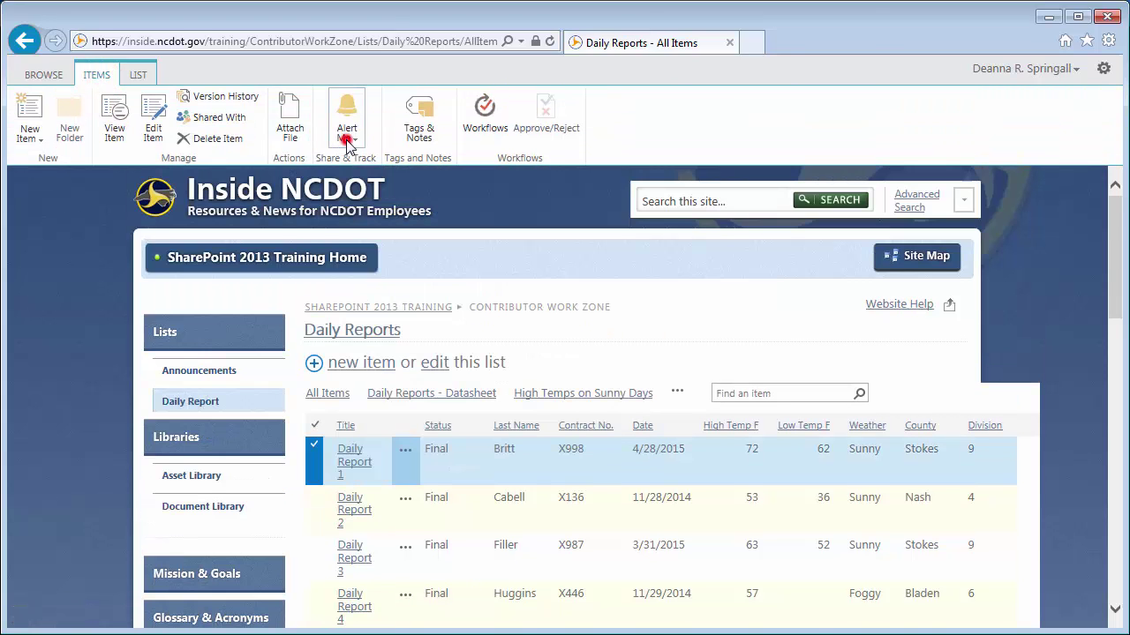
click(346, 139)
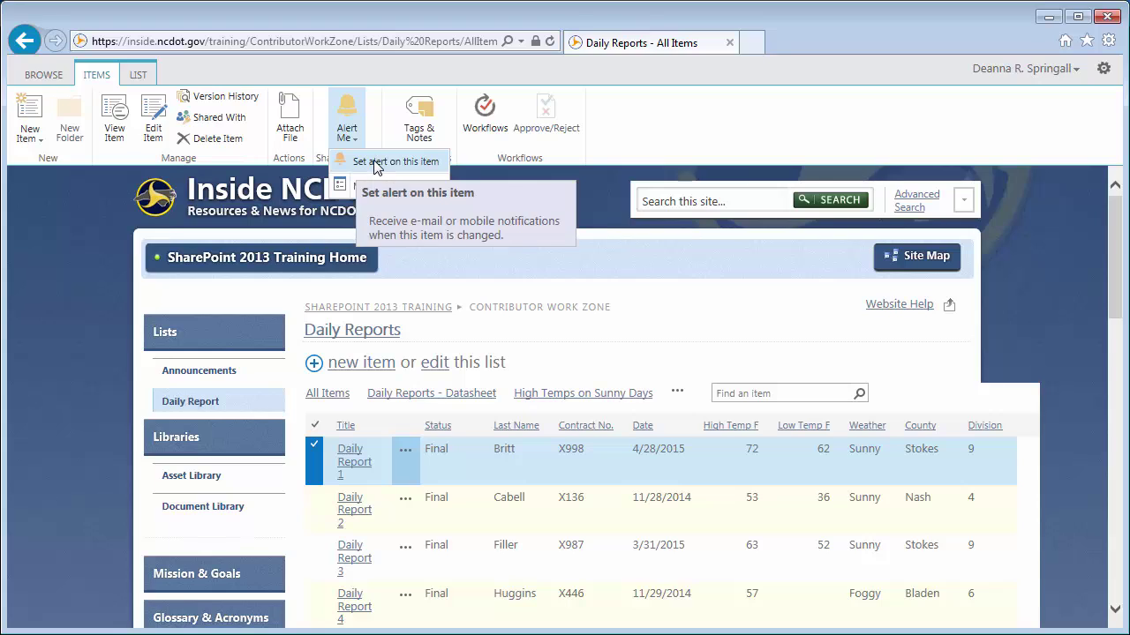
click(373, 161)
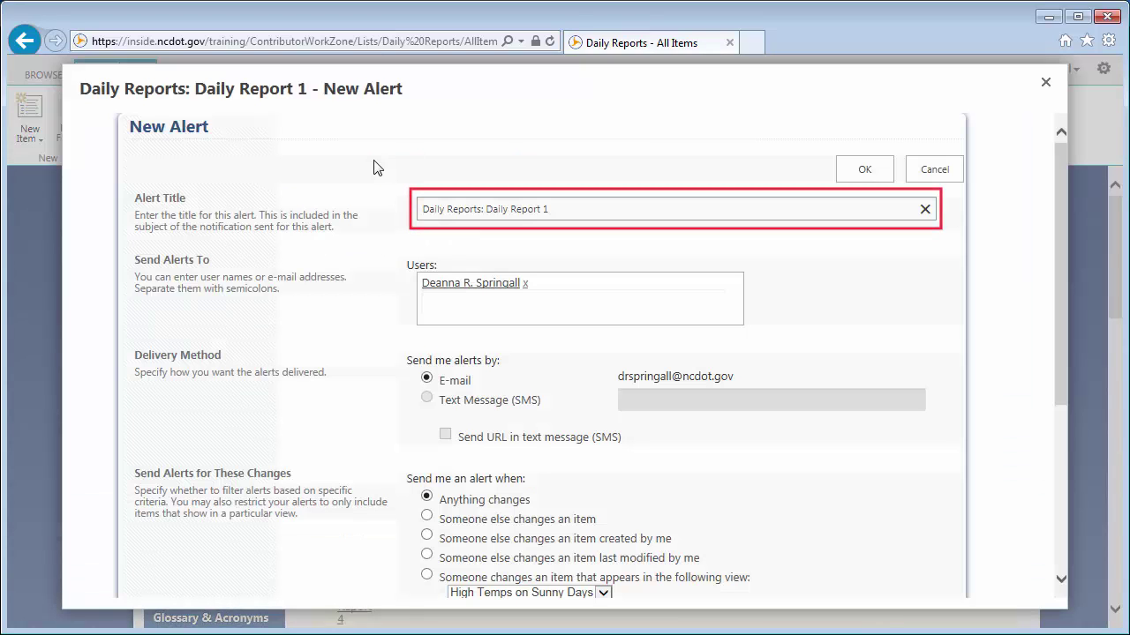
click(540, 289)
- Add two more users, found by surname, as recipients of the Daily Report 1 alert
text(Gautr)
click(505, 342)
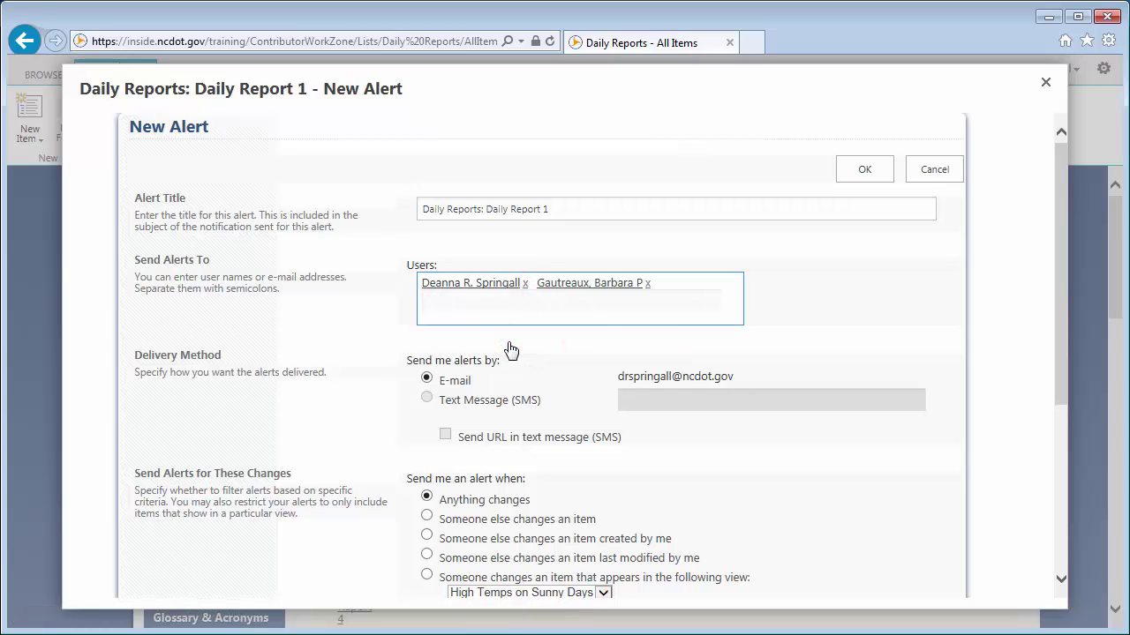
text(Merritt)
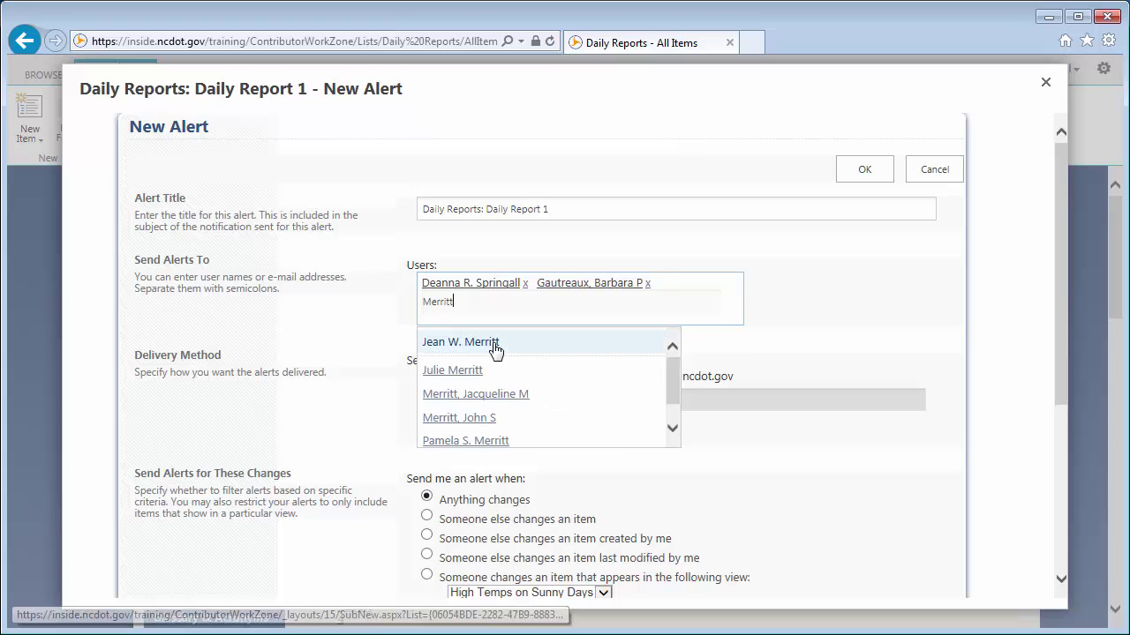
click(494, 343)
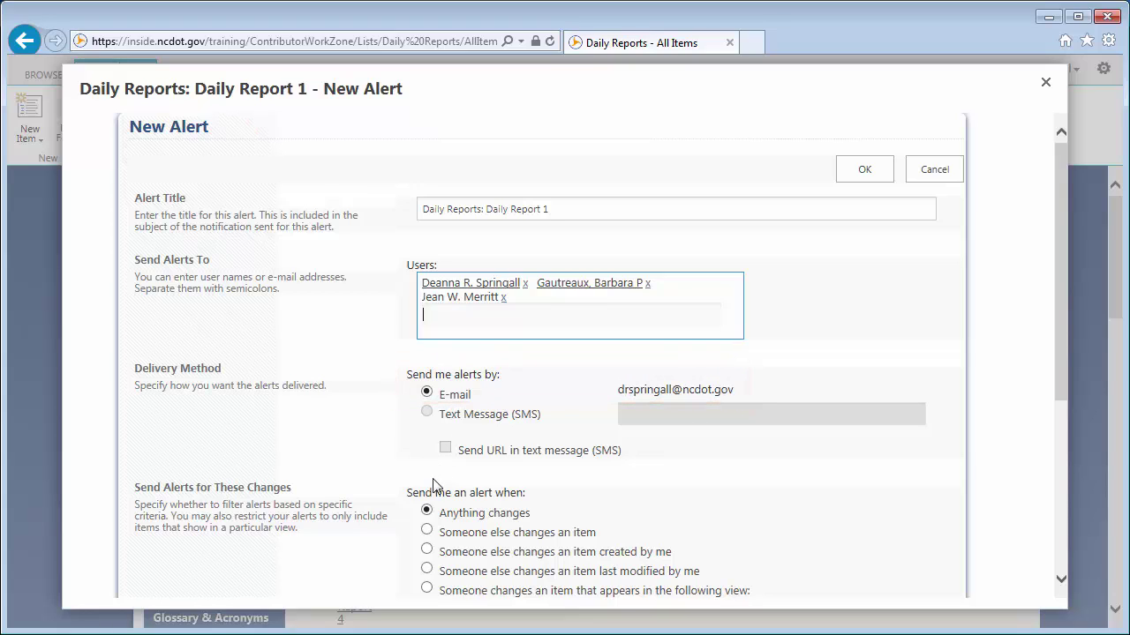
- Alert on others' changes as a weekly summary, Monday 8:00 AM, and save
click(427, 530)
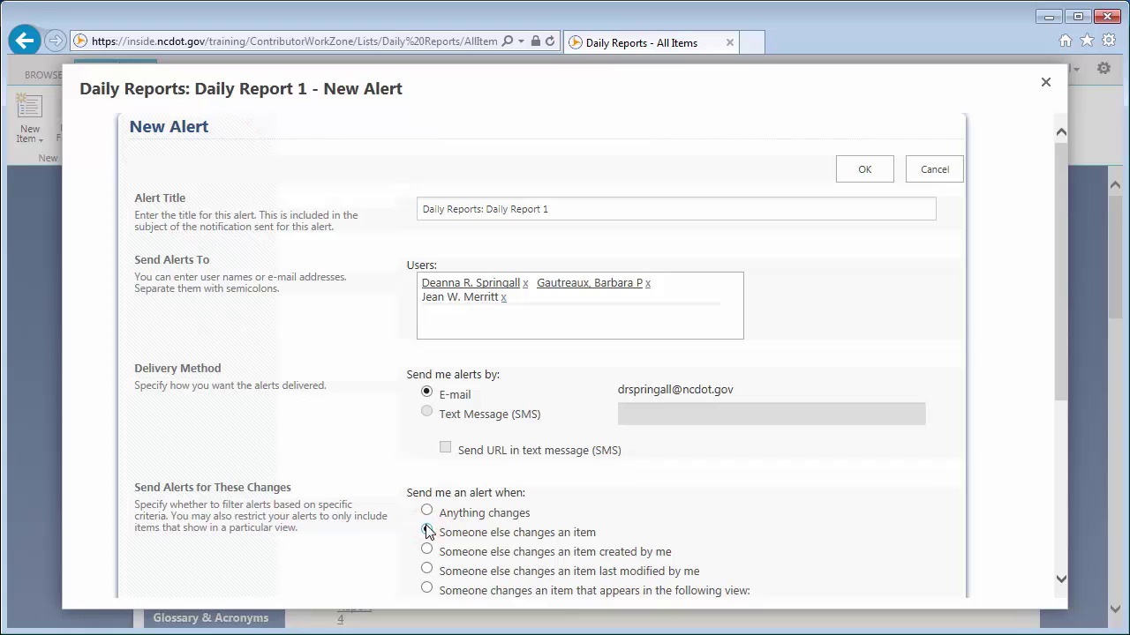
drag(1058, 384, 1059, 524)
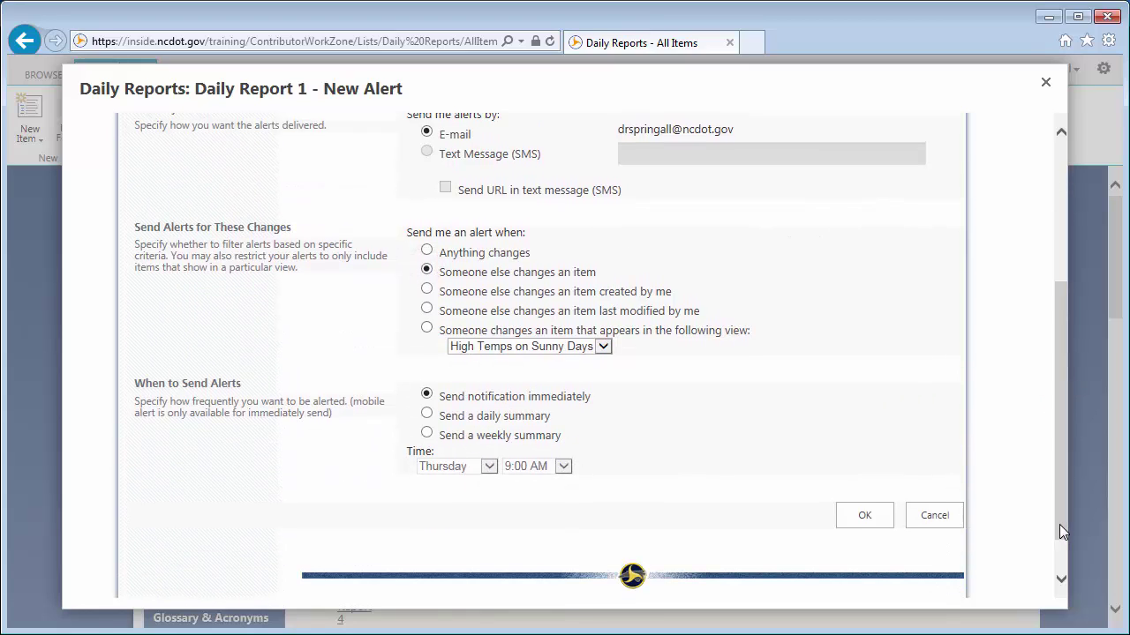
click(425, 436)
click(485, 469)
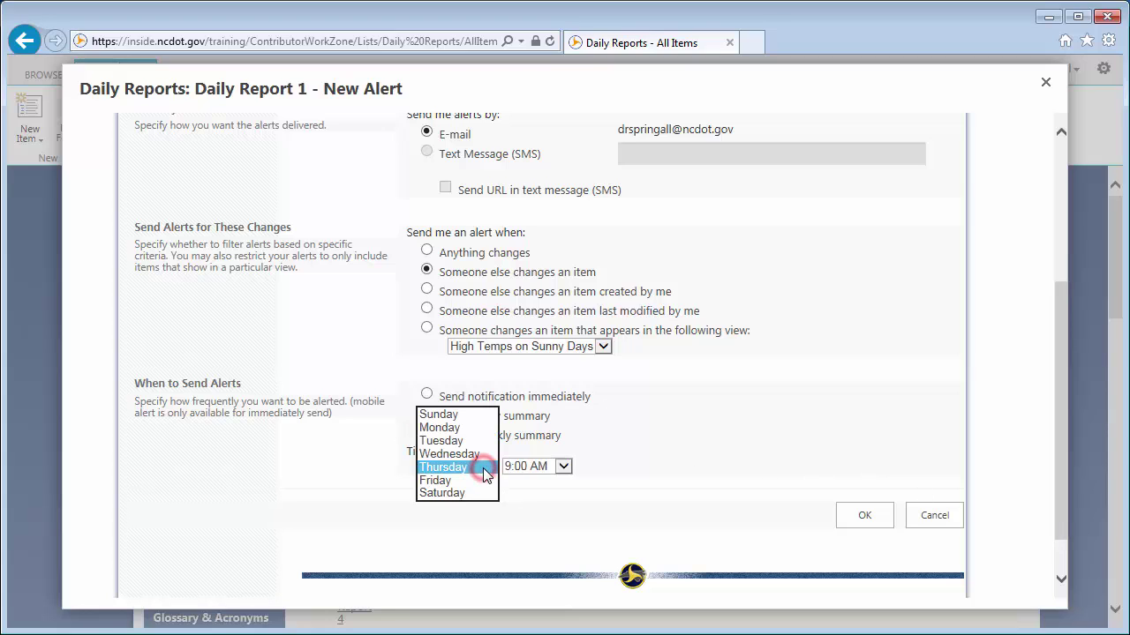
click(480, 428)
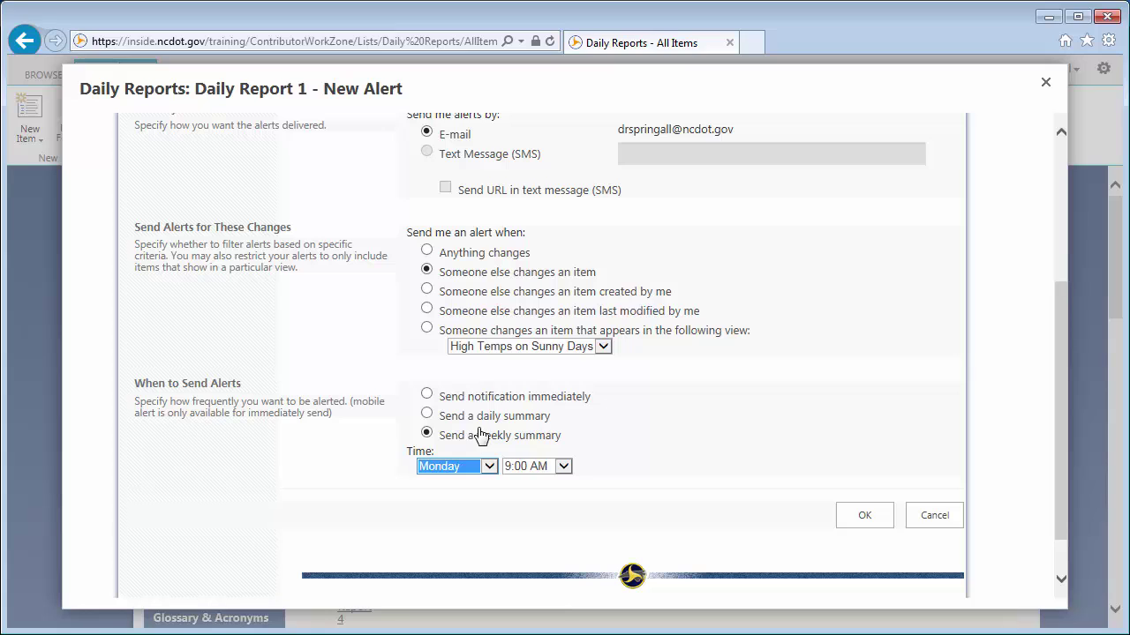
click(563, 466)
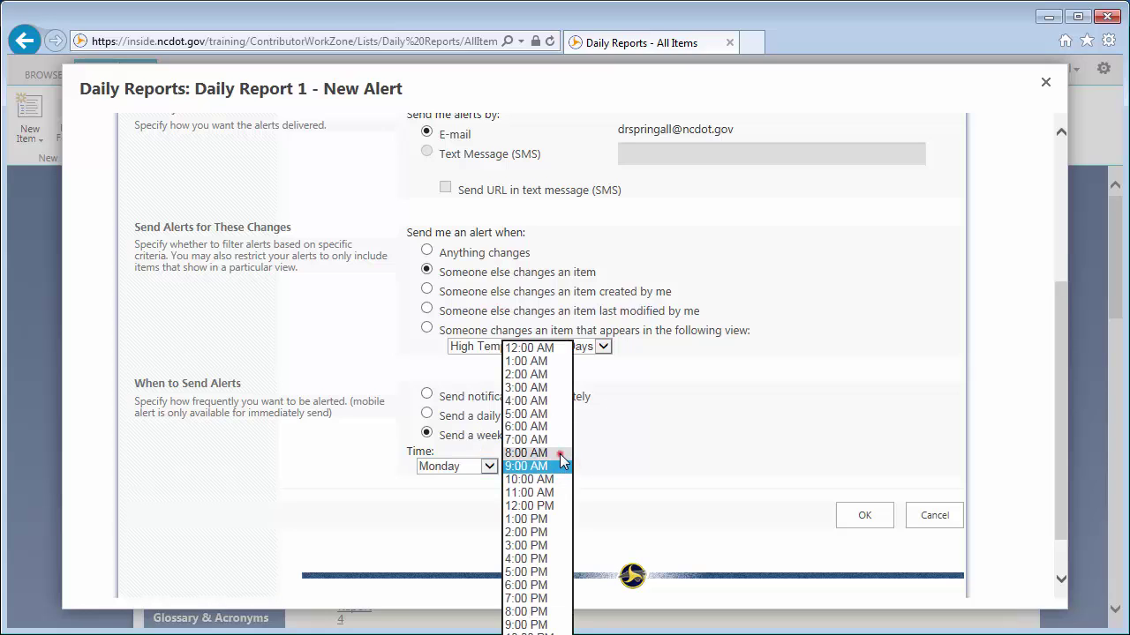
click(560, 454)
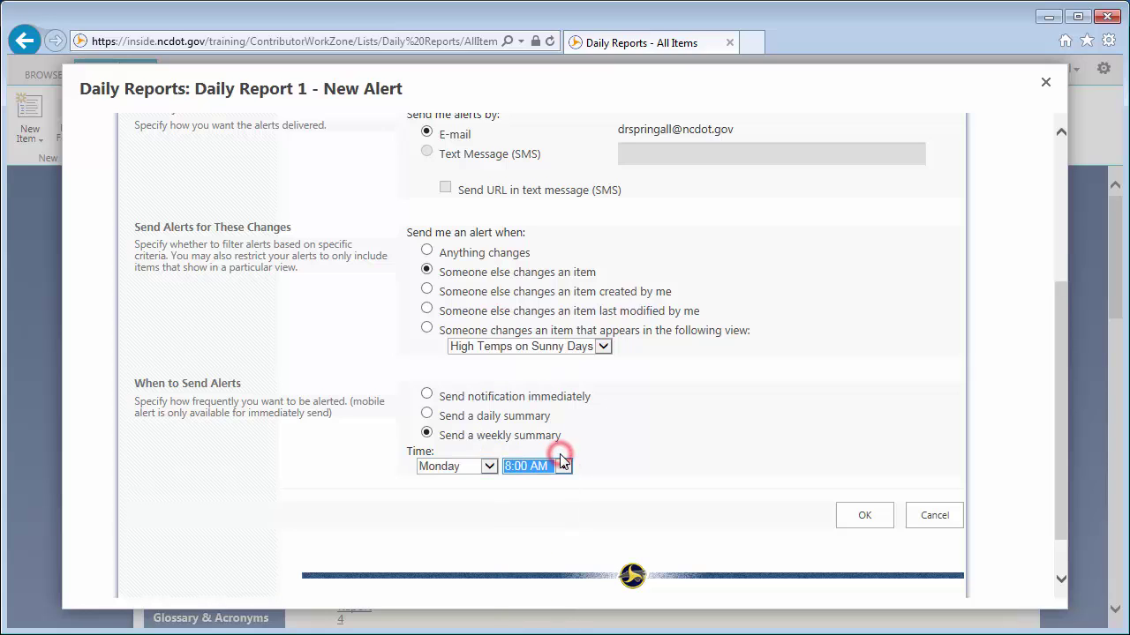
click(865, 515)
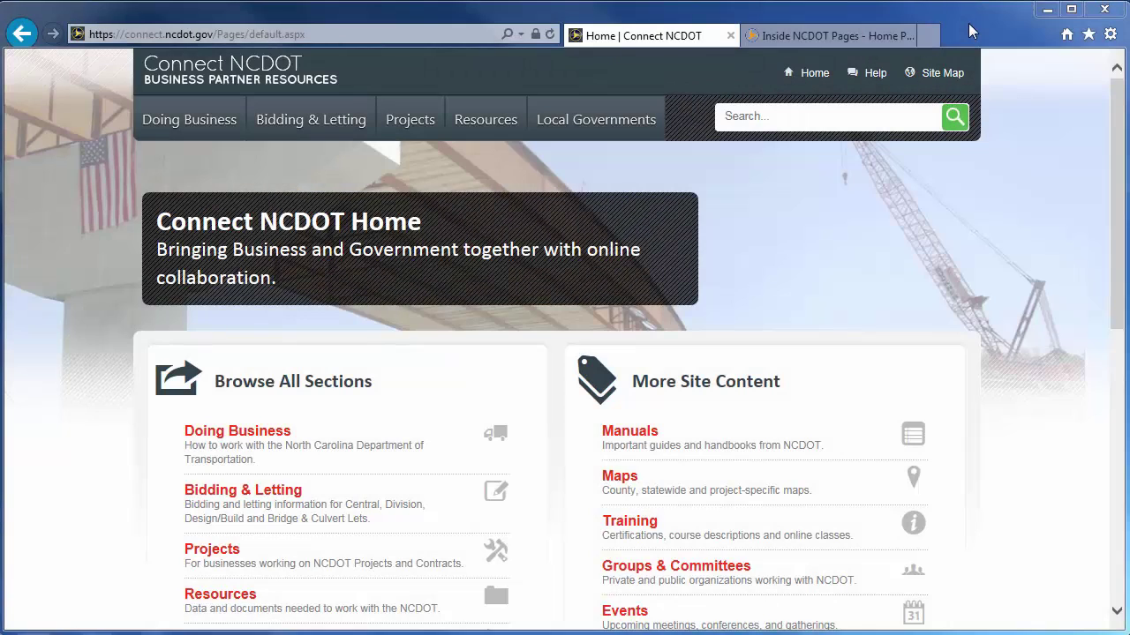
- Open Connect NCDOT's SharePoint Help page, then return to the Inside NCDOT tab
click(879, 72)
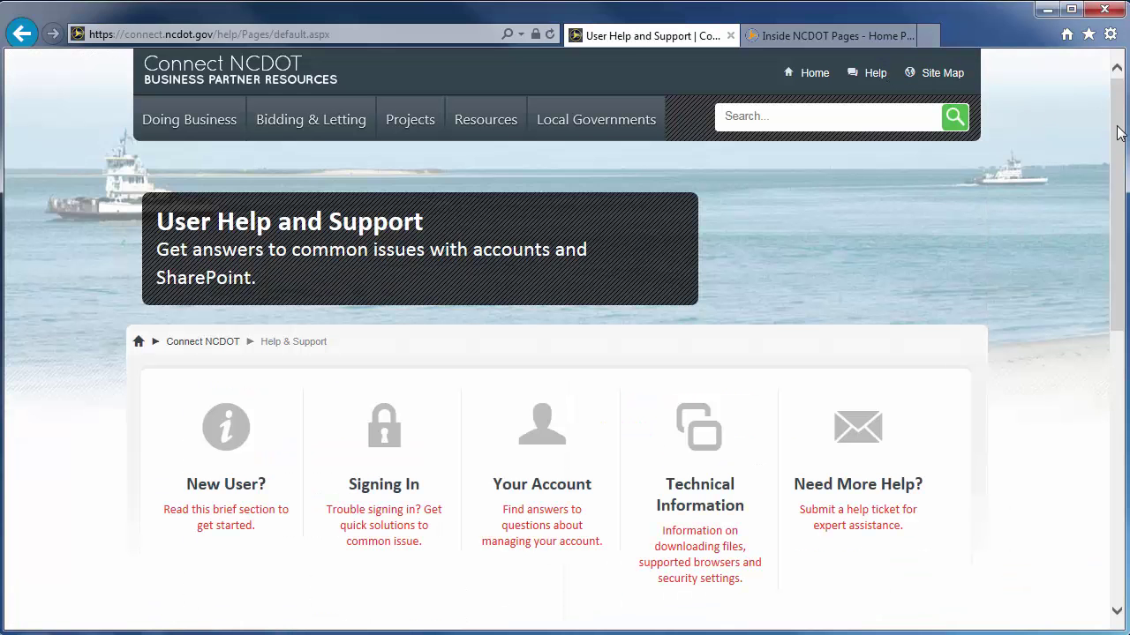
drag(1116, 126, 1119, 300)
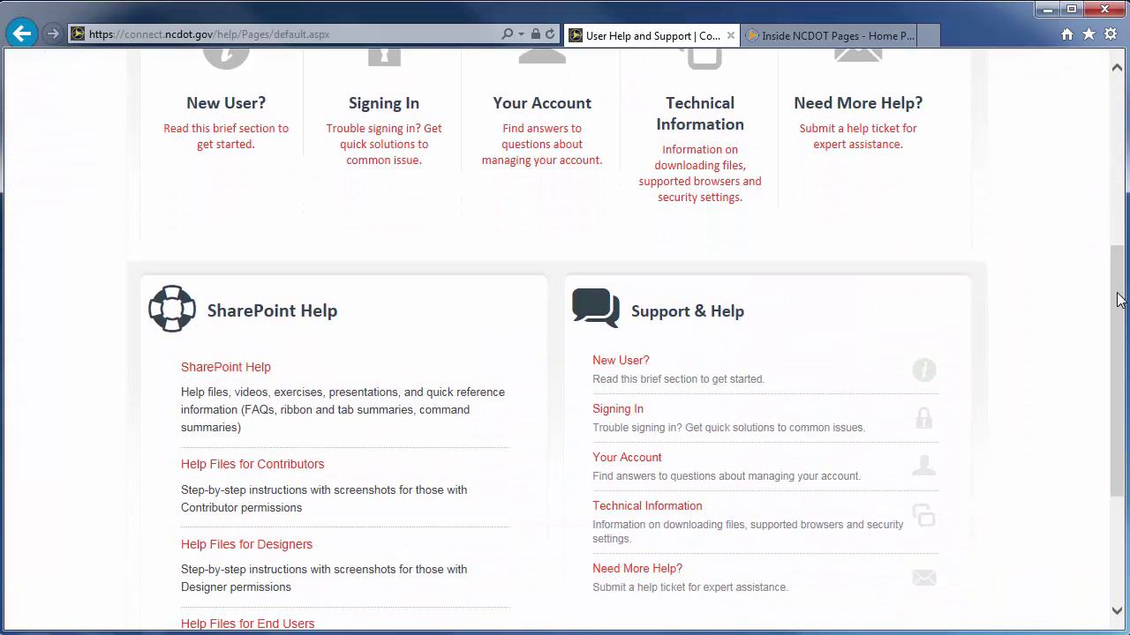
click(244, 371)
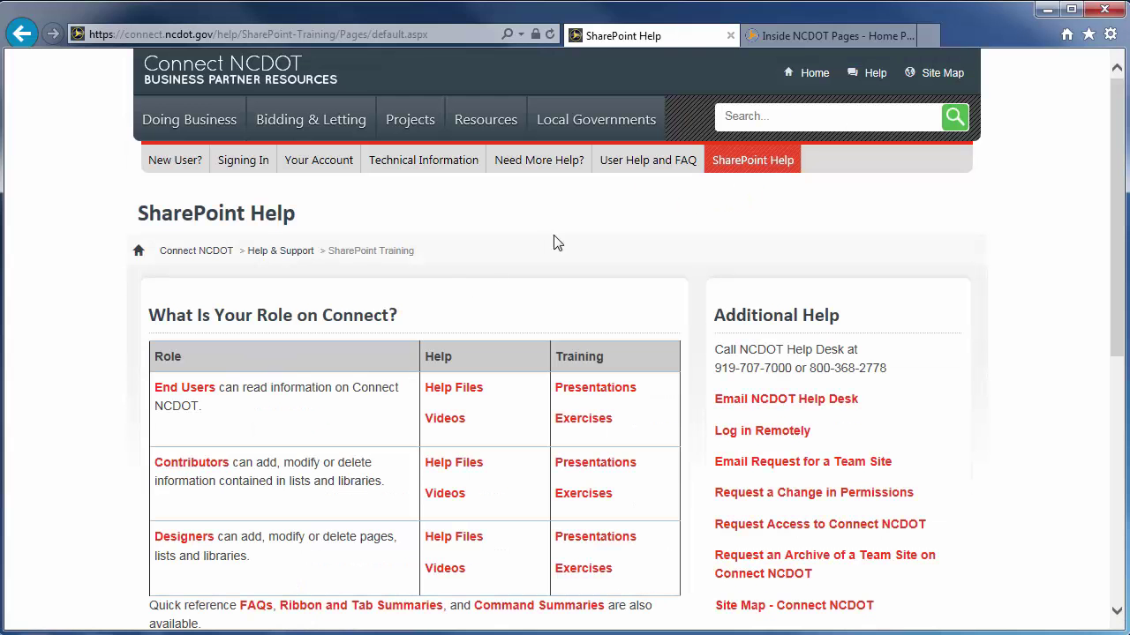
click(803, 35)
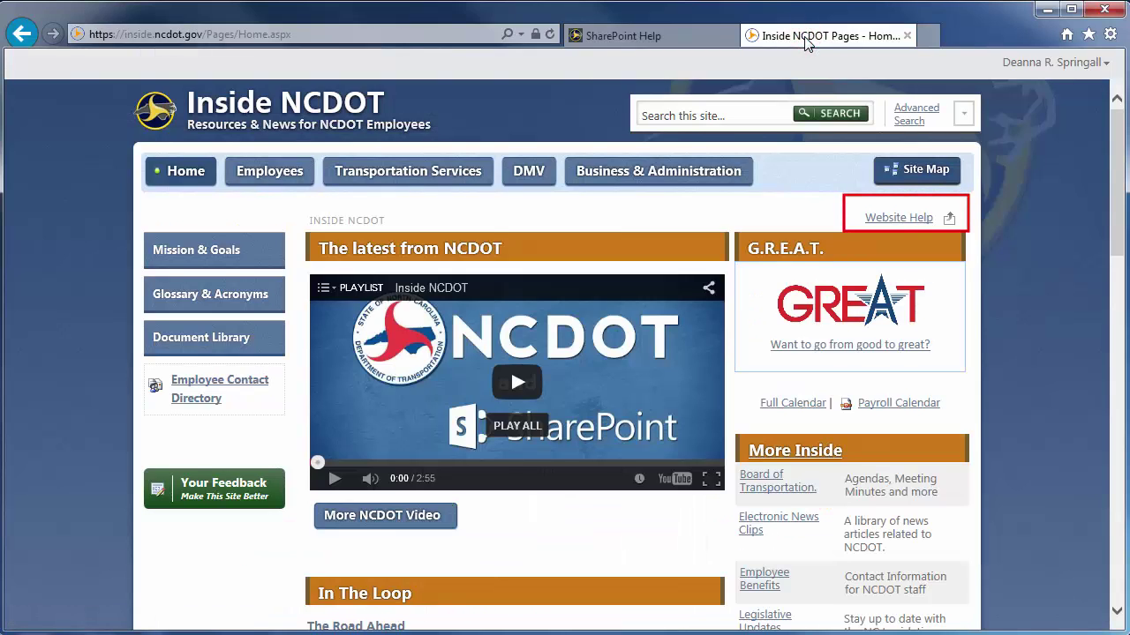